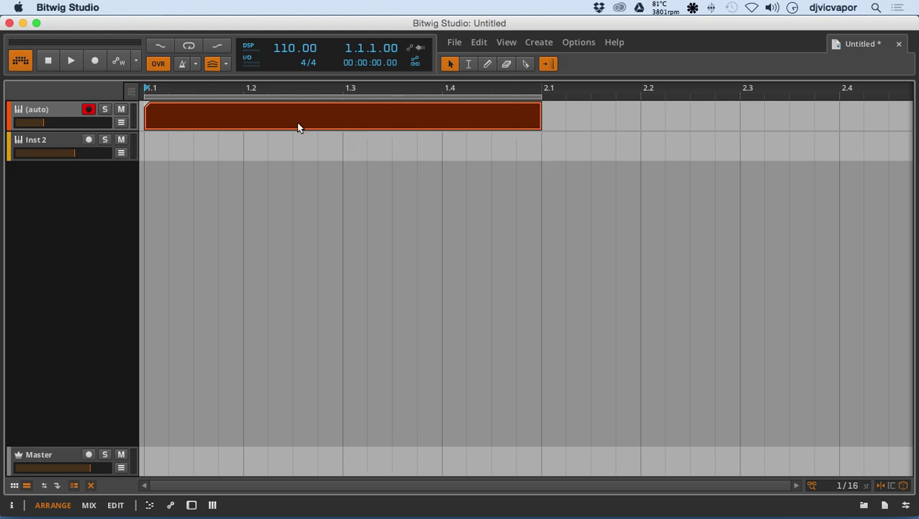
Move the clip onto Inst 2, pull the loop end to just before 1.3, and enable looping
{"action": "left_click_drag", "start_coordinate": [297, 122], "coordinate": [296, 137]}
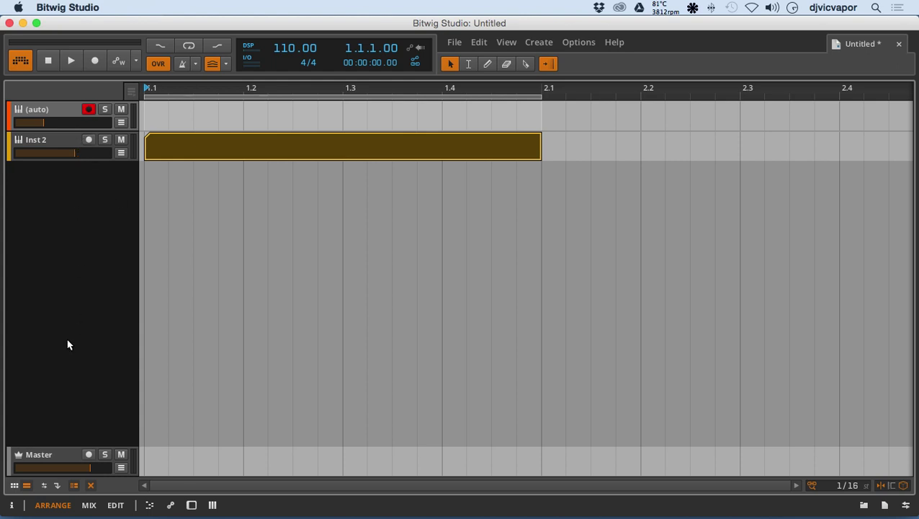
{"action": "left_click", "coordinate": [541, 96]}
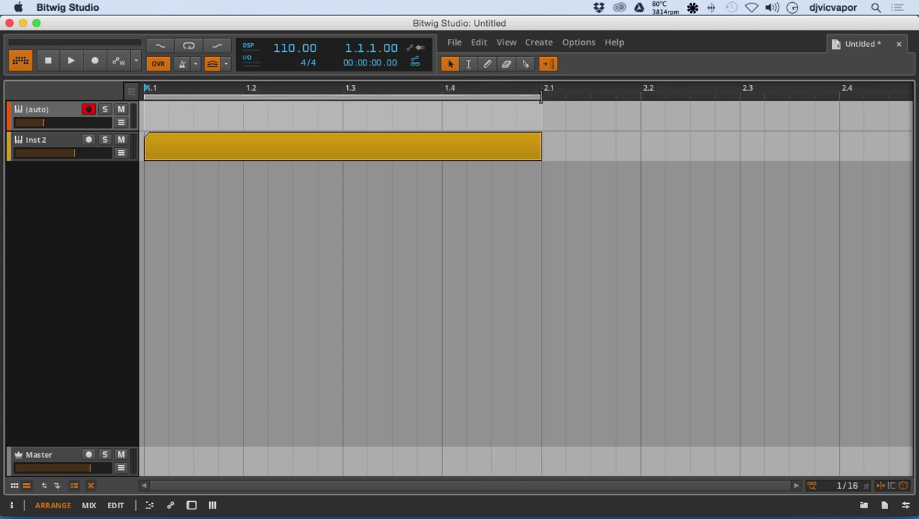
{"action": "left_click_drag", "start_coordinate": [541, 96], "coordinate": [315, 101]}
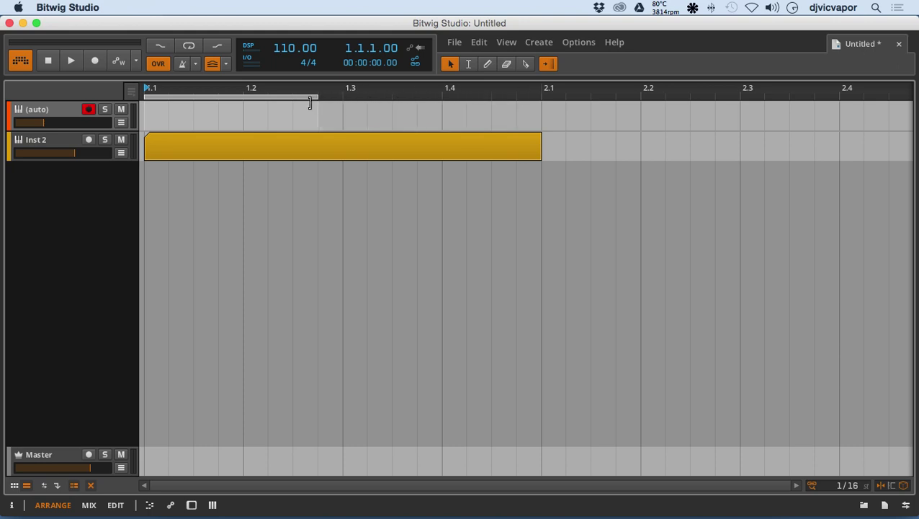
{"action": "left_click", "coordinate": [190, 47]}
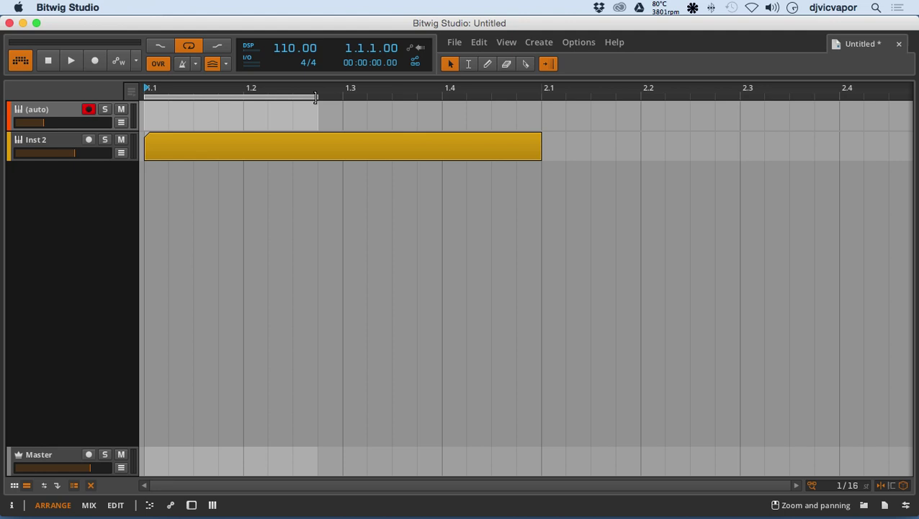
Reposition the loop start and end handles so the loop spans 1.1 to 2.1, framing bar 1
{"action": "left_click_drag", "start_coordinate": [315, 97], "coordinate": [542, 101]}
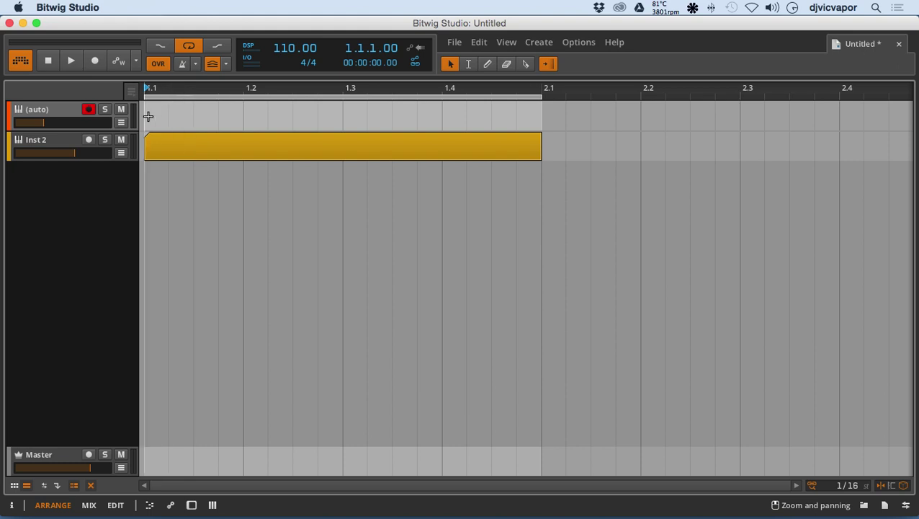
{"action": "left_click_drag", "start_coordinate": [148, 115], "coordinate": [468, 113]}
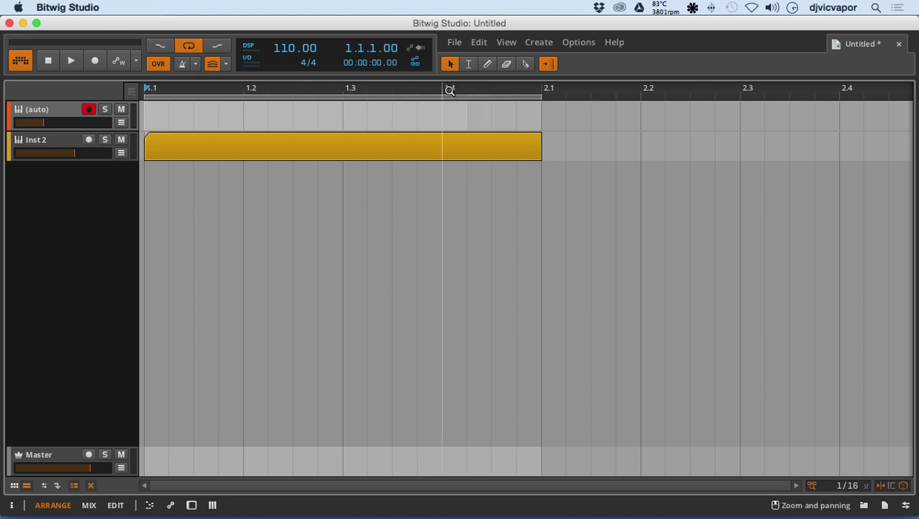
{"action": "left_click_drag", "start_coordinate": [540, 96], "coordinate": [442, 96]}
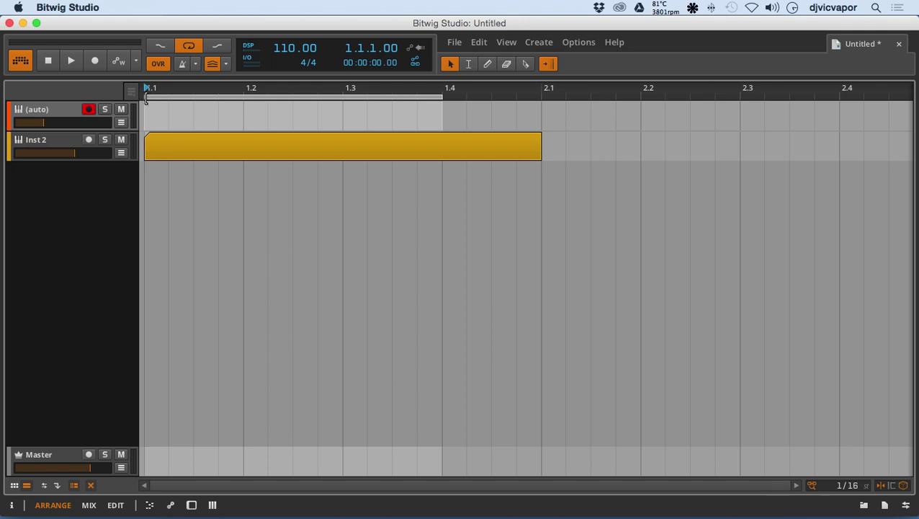
{"action": "mouse_move", "coordinate": [147, 91]}
{"action": "left_mouse_down"}
{"action": "mouse_move", "coordinate": [293, 92]}
{"action": "mouse_move", "coordinate": [151, 101]}
{"action": "left_mouse_up"}
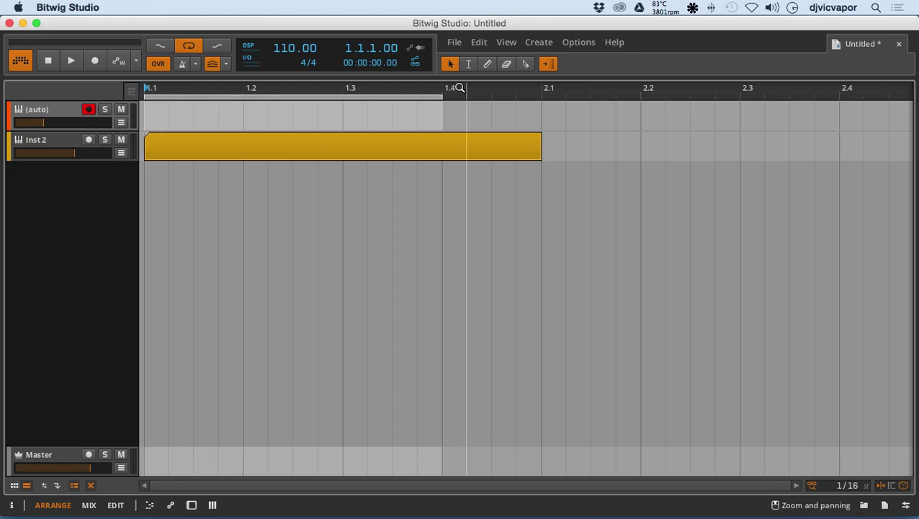
{"action": "left_click_drag", "start_coordinate": [442, 97], "coordinate": [535, 106]}
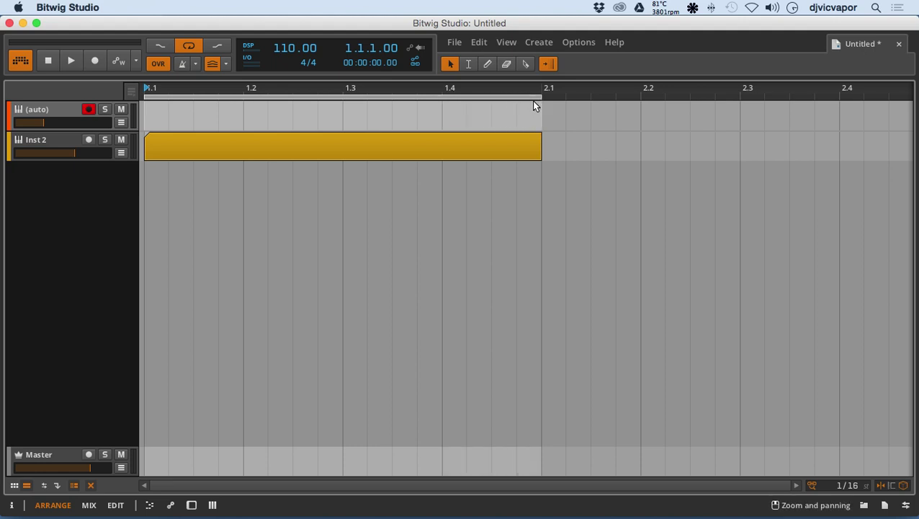
{"action": "left_click_drag", "start_coordinate": [347, 88], "coordinate": [277, 89]}
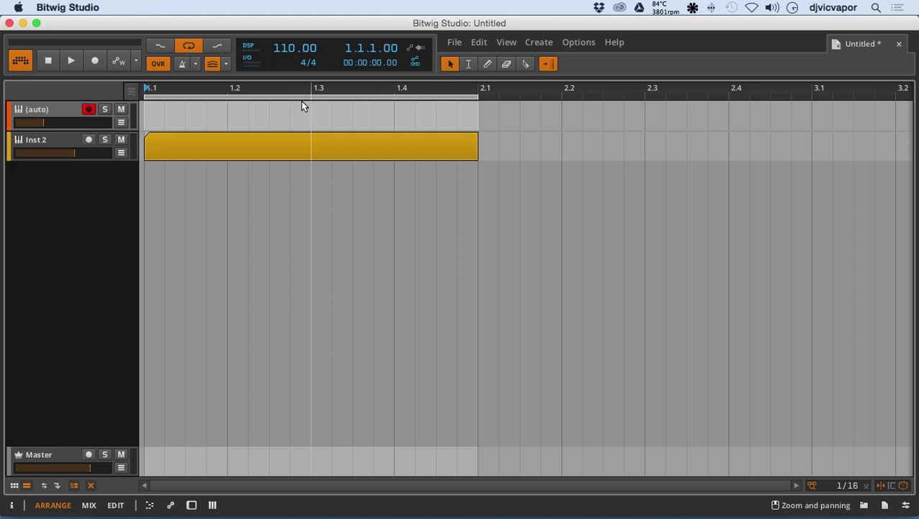
{"action": "mouse_move", "coordinate": [296, 88]}
{"action": "left_mouse_down"}
{"action": "mouse_move", "coordinate": [320, 108]}
{"action": "mouse_move", "coordinate": [302, 93]}
{"action": "left_mouse_up"}
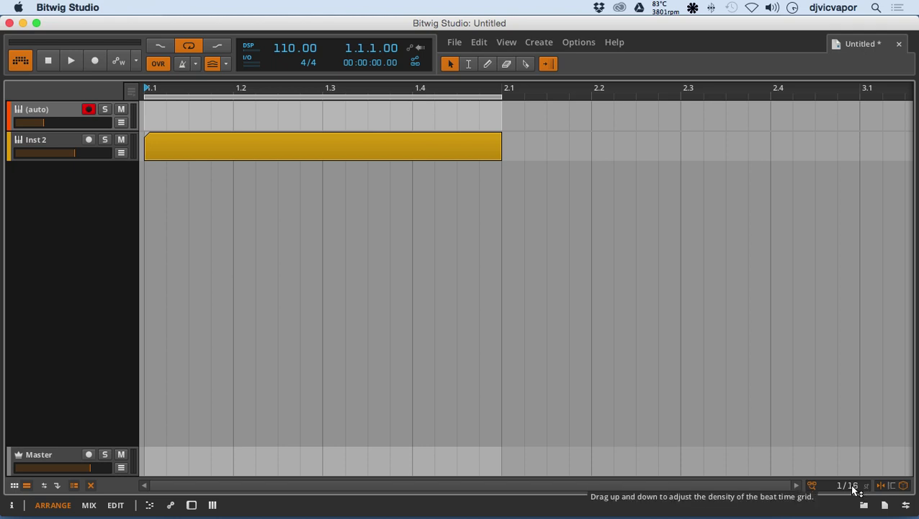
{"action": "mouse_move", "coordinate": [854, 490]}
{"action": "left_mouse_down"}
{"action": "mouse_move", "coordinate": [854, 462]}
{"action": "mouse_move", "coordinate": [854, 490]}
{"action": "left_mouse_up"}
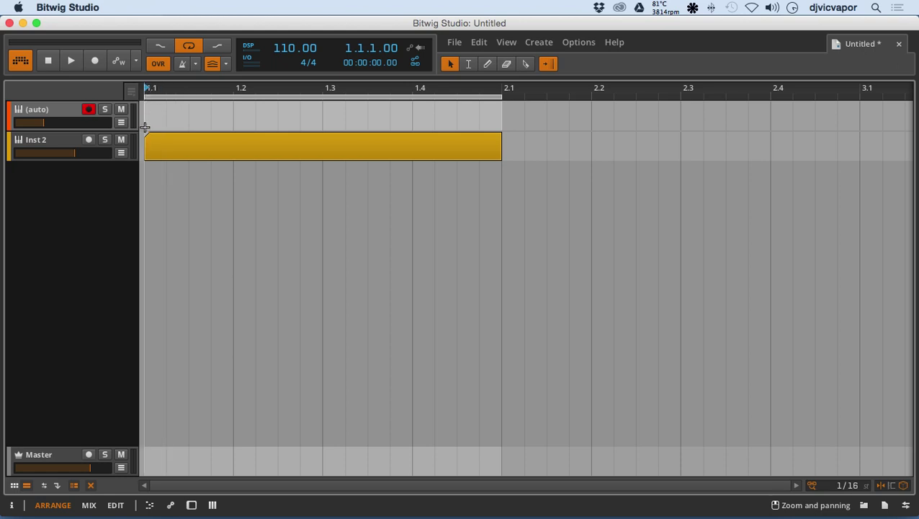
Play and stop the loop, then try several playhead positions, settling at 1.2.3
{"action": "left_click", "coordinate": [69, 62]}
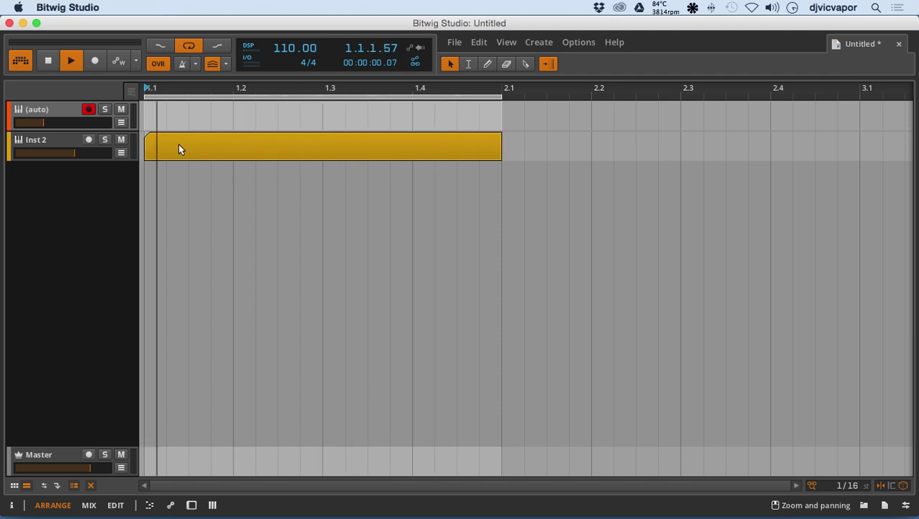
{"action": "left_click", "coordinate": [48, 64]}
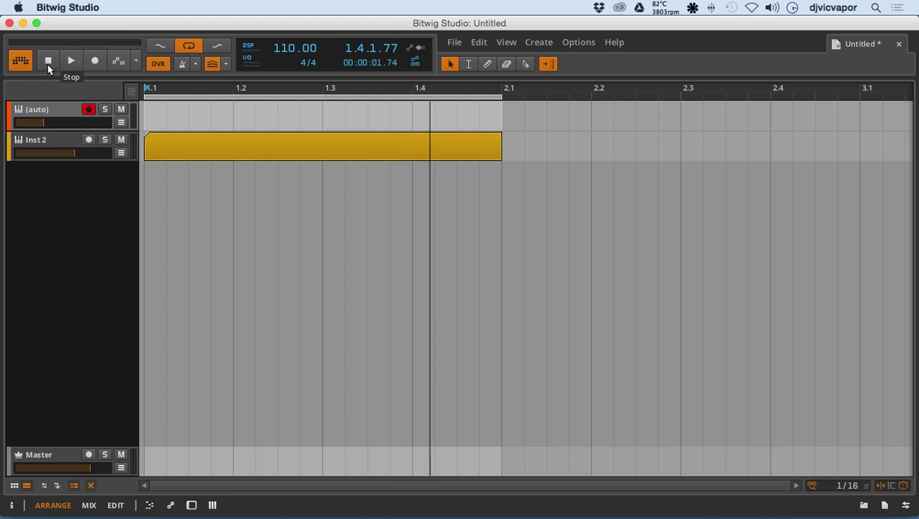
{"action": "left_click", "coordinate": [277, 110]}
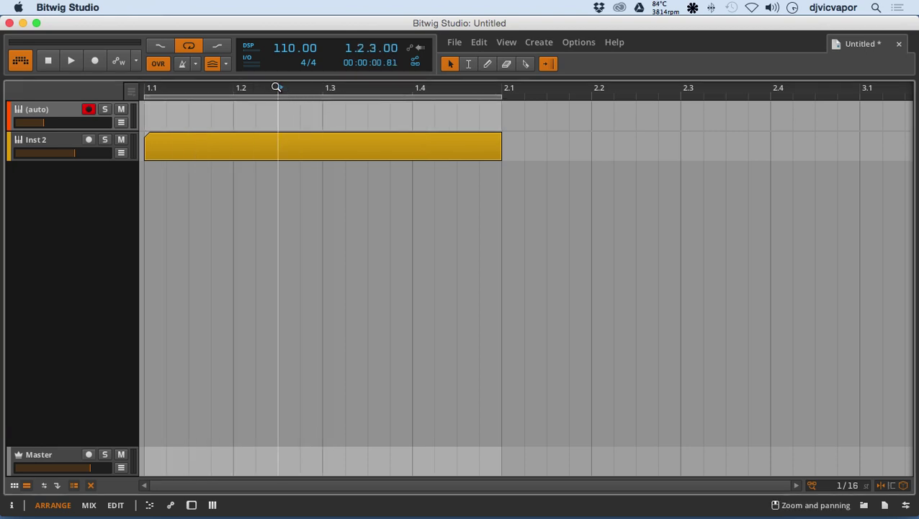
{"action": "left_click", "coordinate": [370, 117]}
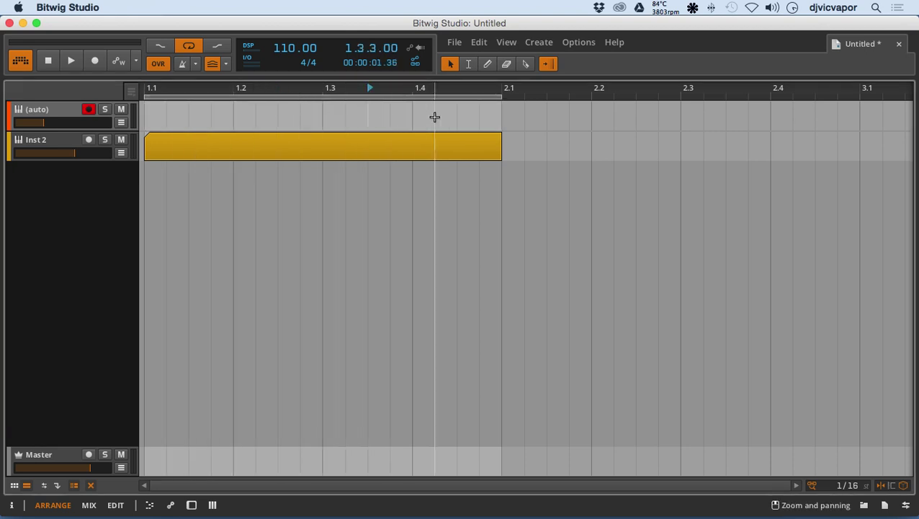
{"action": "left_click", "coordinate": [435, 117]}
{"action": "left_click", "coordinate": [279, 113]}
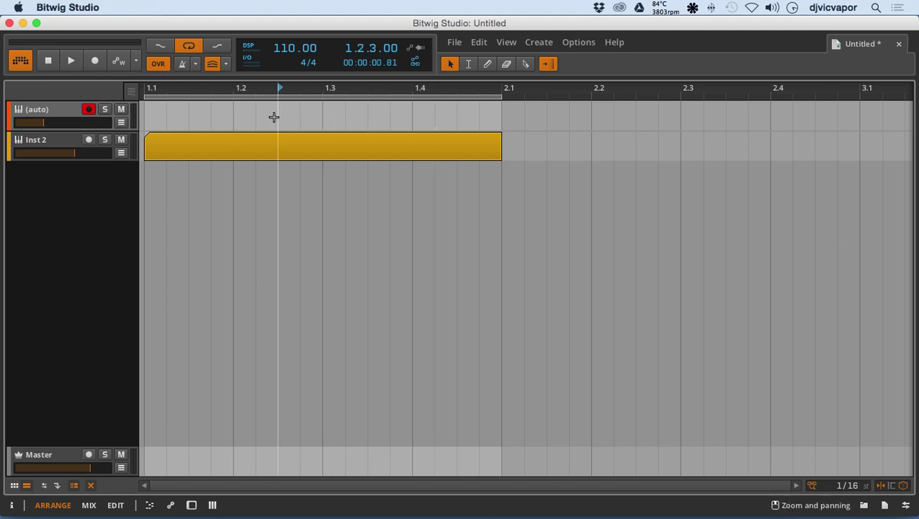
{"action": "left_click", "coordinate": [232, 118]}
{"action": "left_click", "coordinate": [191, 118]}
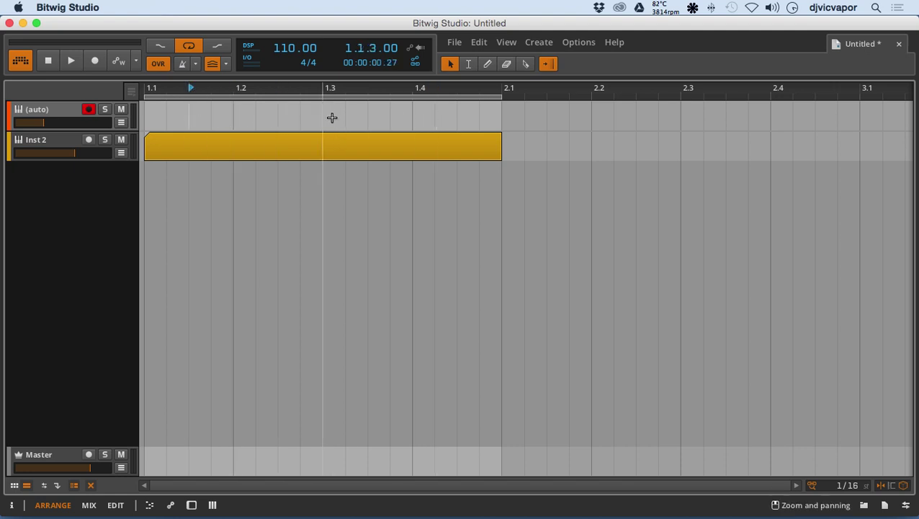
{"action": "left_click", "coordinate": [281, 111]}
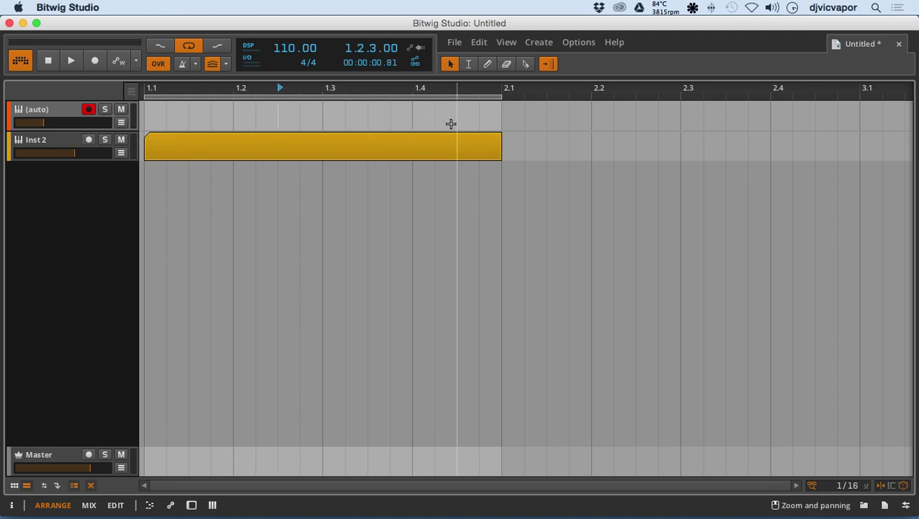
Zoom in around 1.2.3 to a 1/1024 grid and pick the Time Selection tool
{"action": "left_click_drag", "start_coordinate": [423, 88], "coordinate": [644, 220]}
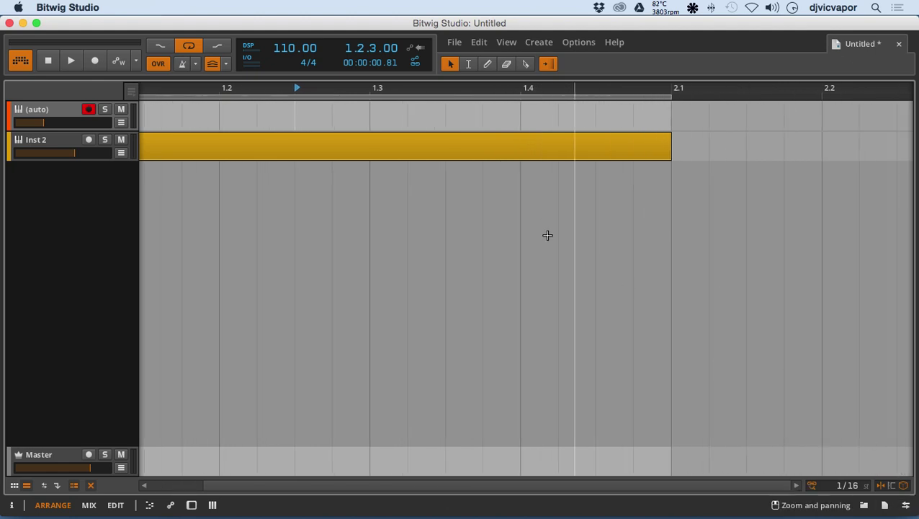
{"action": "left_click_drag", "start_coordinate": [392, 90], "coordinate": [541, 176]}
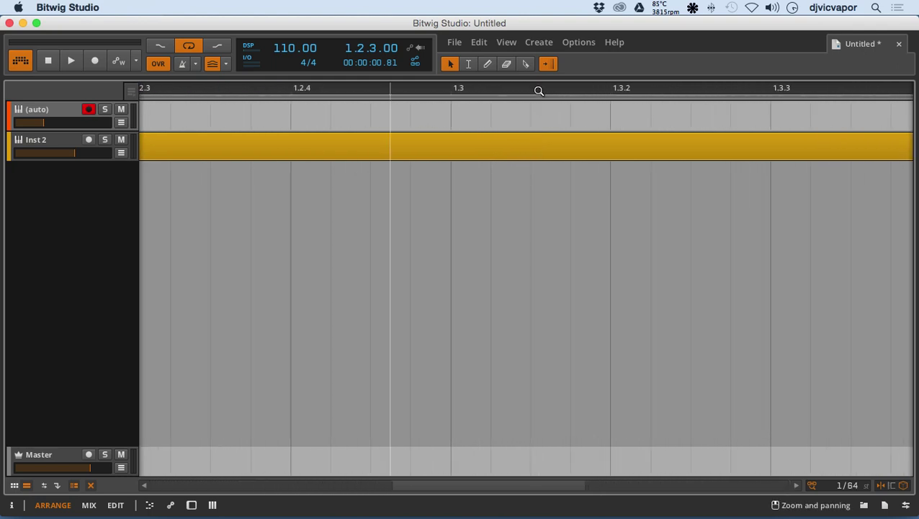
{"action": "left_click_drag", "start_coordinate": [488, 90], "coordinate": [455, 87]}
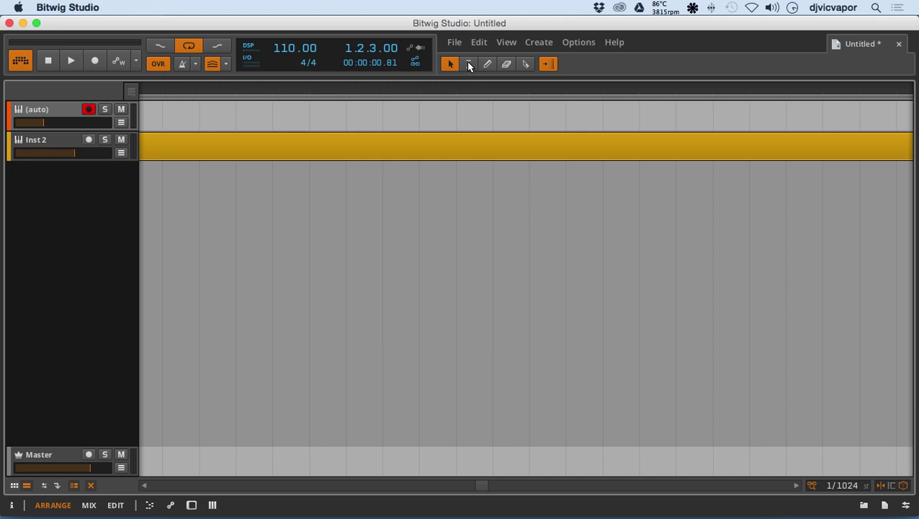
{"action": "left_click", "coordinate": [468, 64]}
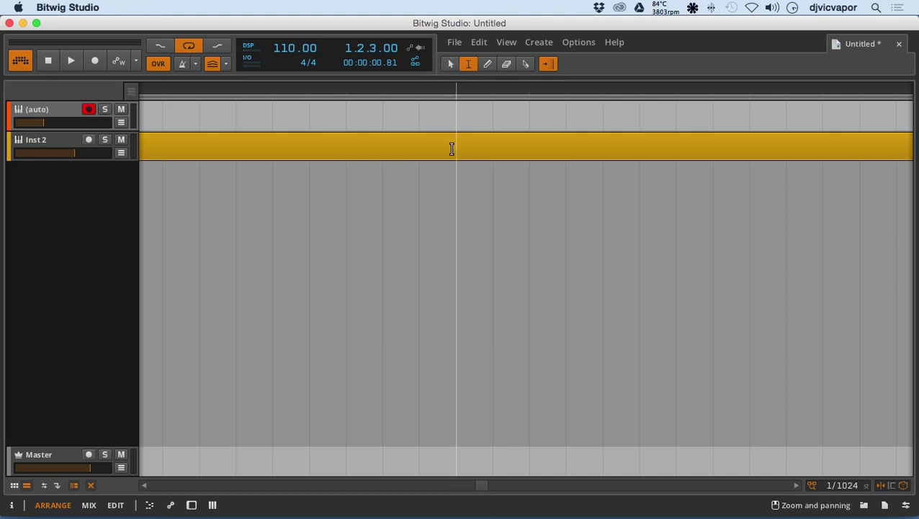
Delete a tiny time slice inside the Inst 2 clip, then return to the Pointer tool and zoom out
{"action": "left_click_drag", "start_coordinate": [454, 147], "coordinate": [423, 155]}
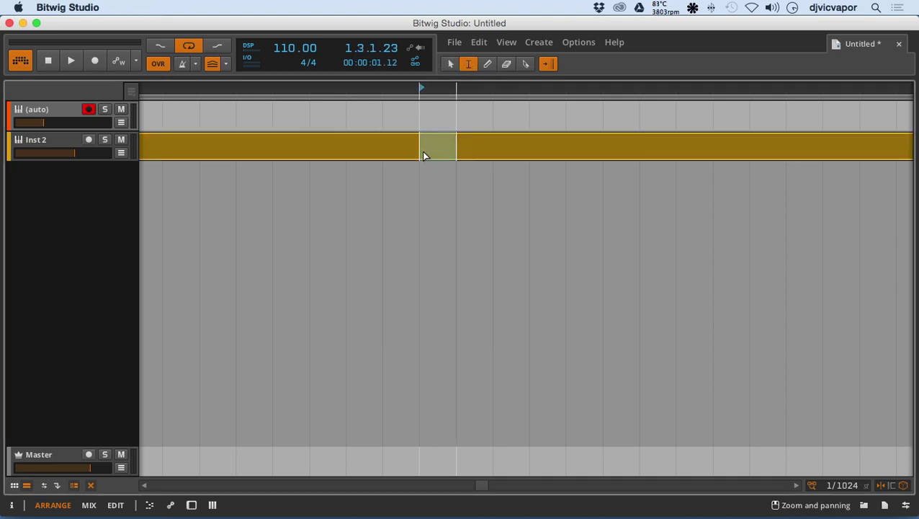
{"action": "key", "text": "Delete"}
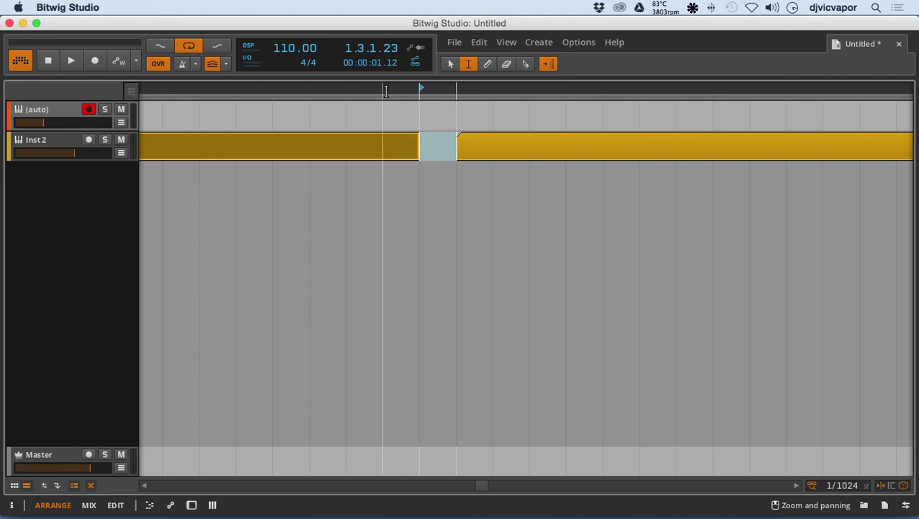
{"action": "left_click", "coordinate": [450, 63]}
{"action": "left_click_drag", "start_coordinate": [405, 87], "coordinate": [402, 43]}
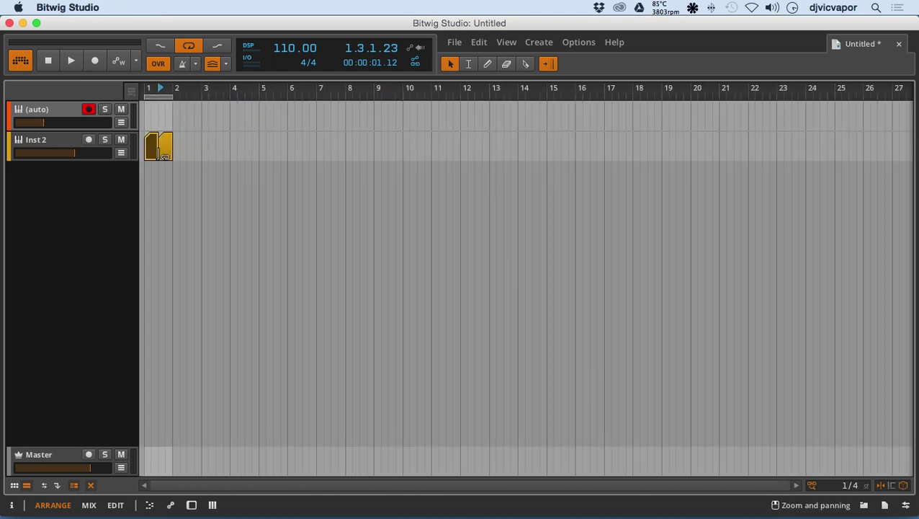
{"action": "left_click", "coordinate": [166, 160]}
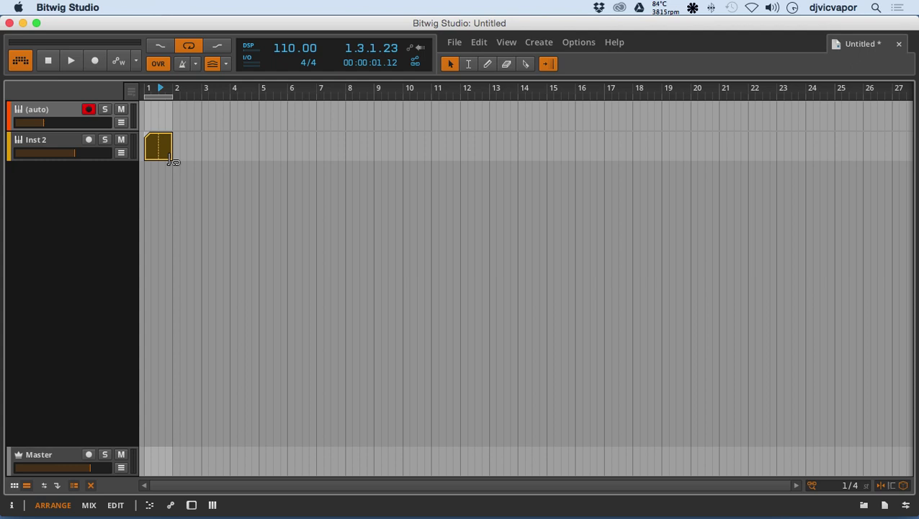